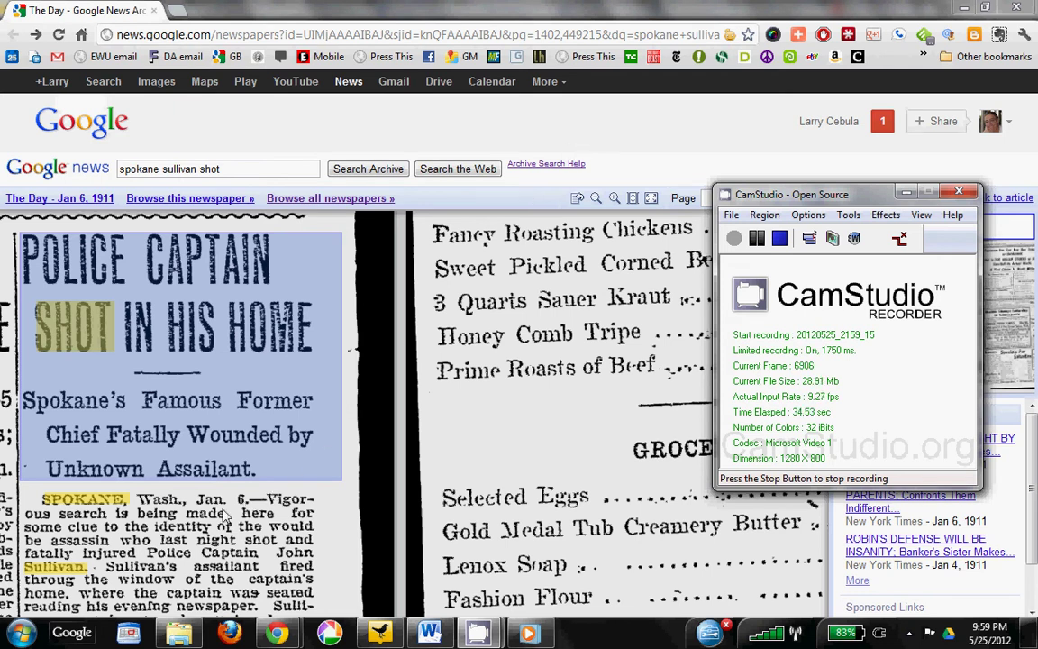
Pan the newspaper scan right to show the article beside the Police Captain headline.
left_click_drag(209, 525, 420, 523)
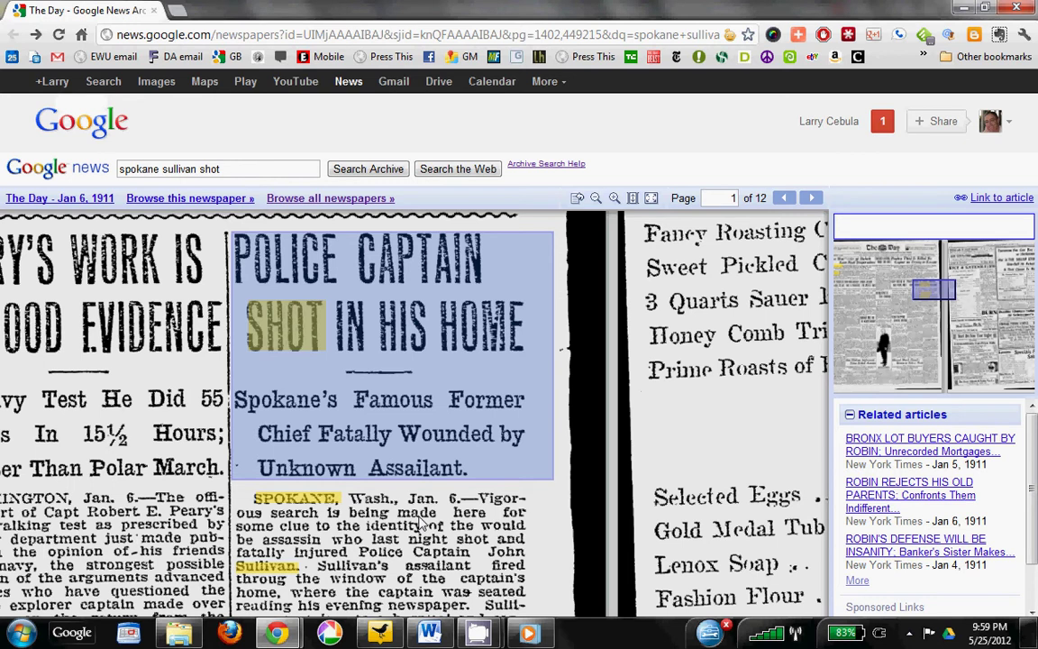
left_click_drag(419, 553, 427, 526)
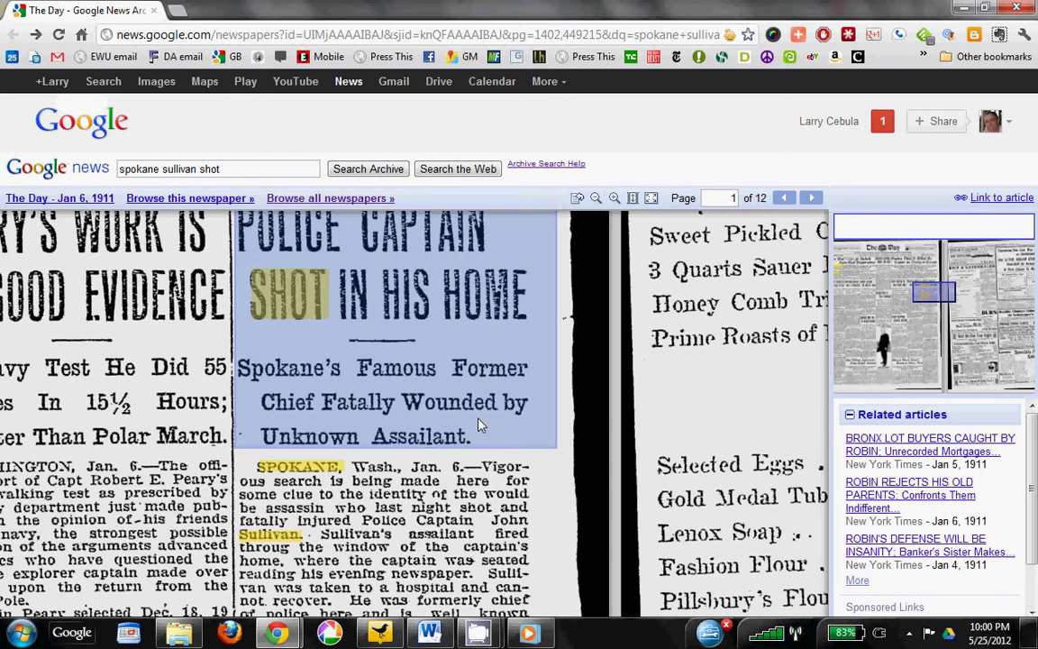
scroll(482, 439, "up", 1)
left_click_drag(483, 438, 477, 515)
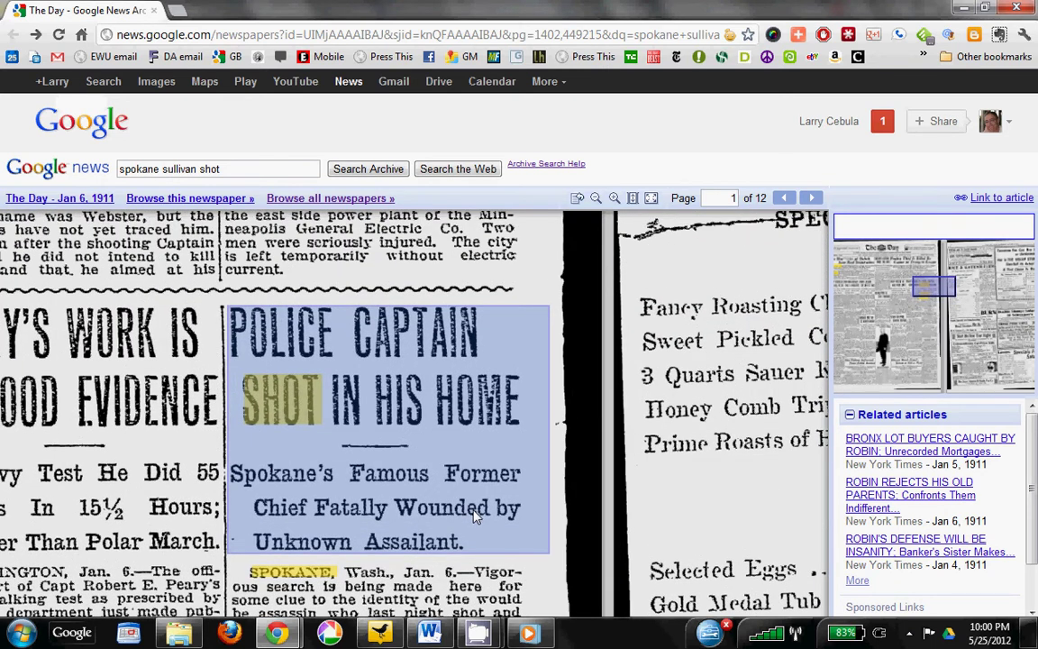
left_click_drag(477, 516, 477, 487)
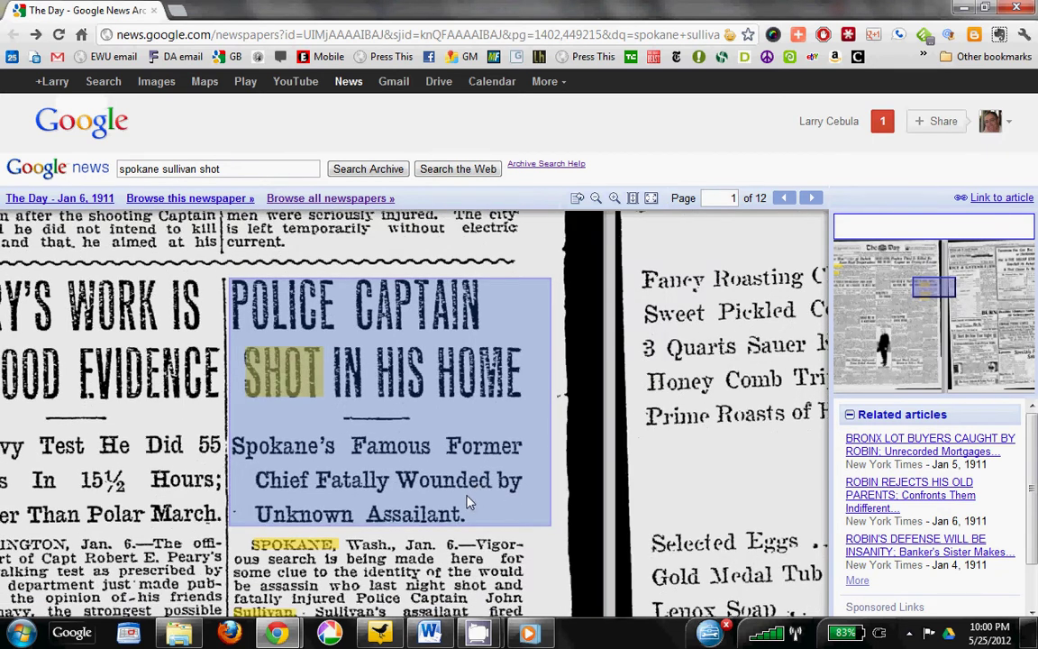
left_click_drag(466, 498, 456, 446)
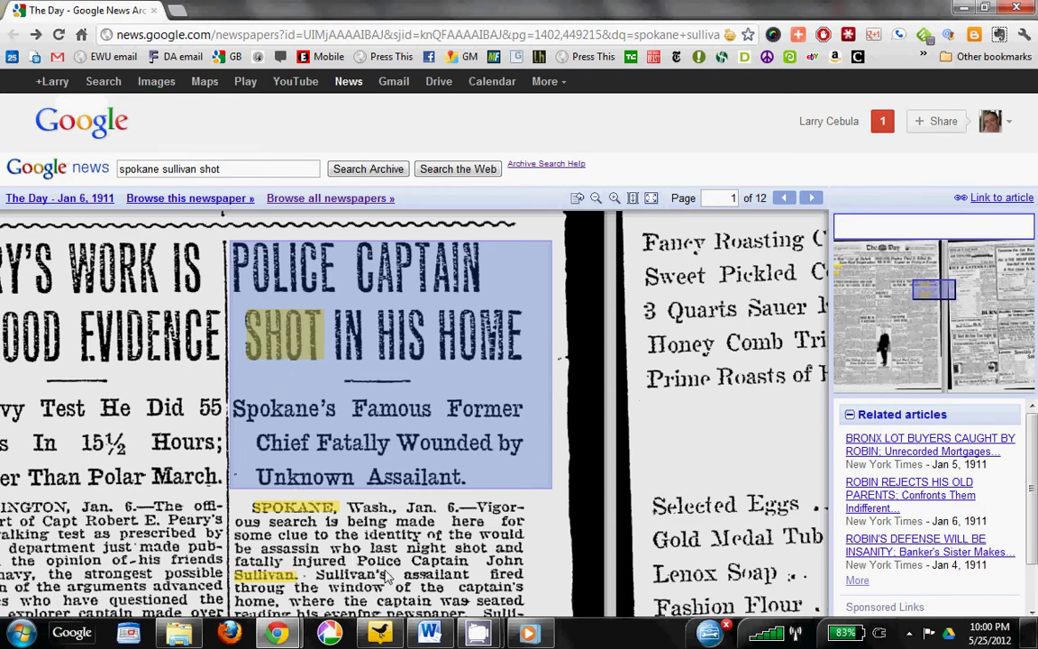
scroll(406, 526, "down", 1)
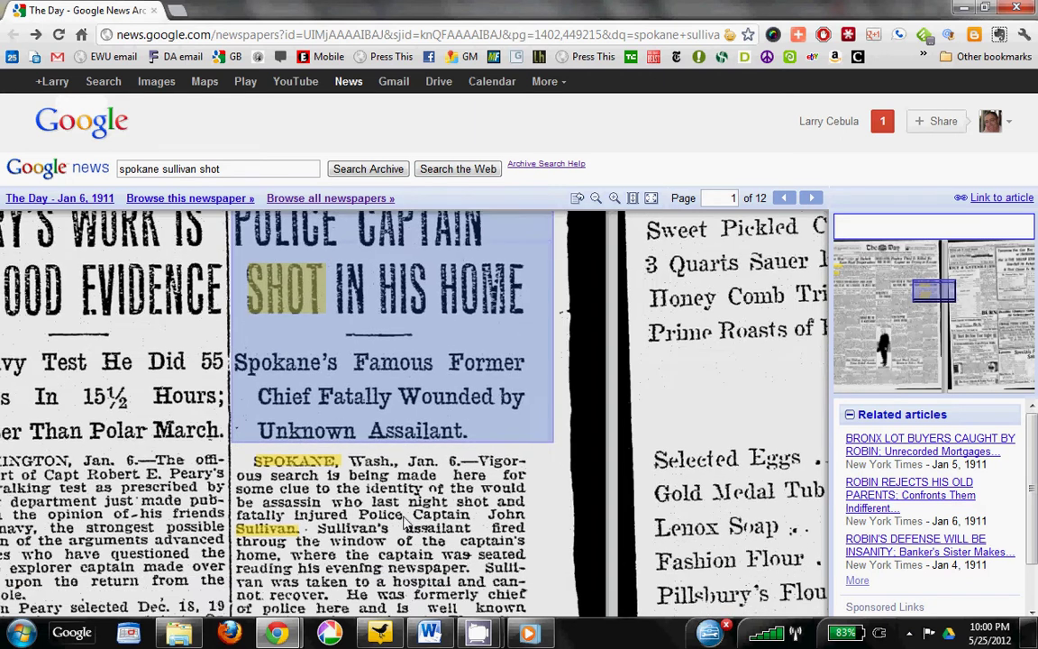
scroll(404, 526, "up", 1)
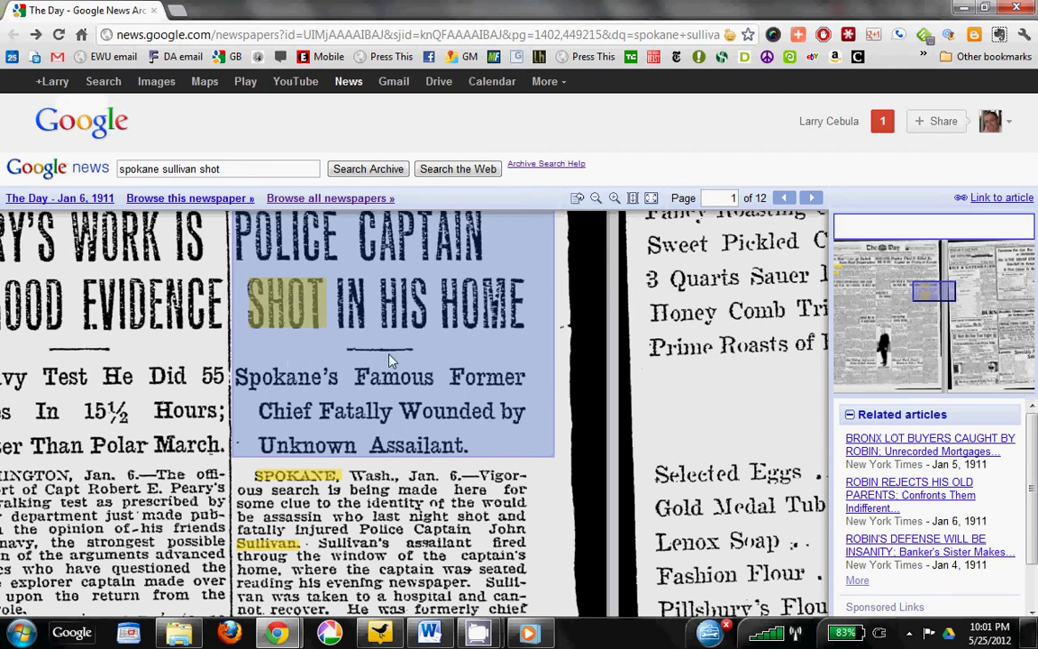
Delete the '&dq=…&hl=en' search query so the address ends at pg=1402,449215, and reload.
left_click(518, 41)
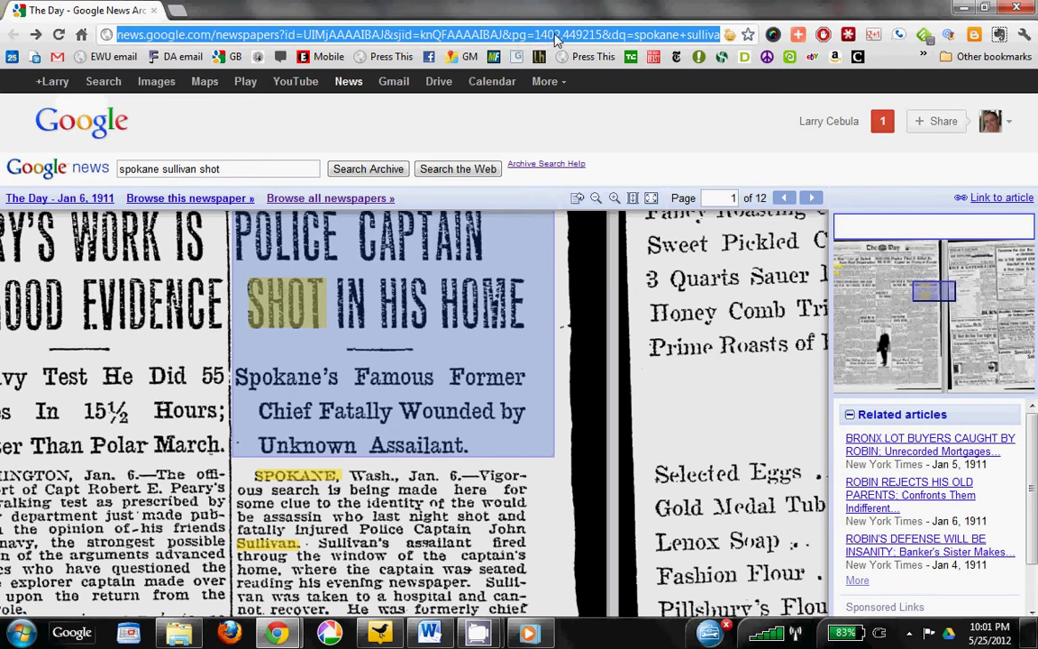
left_click(600, 41)
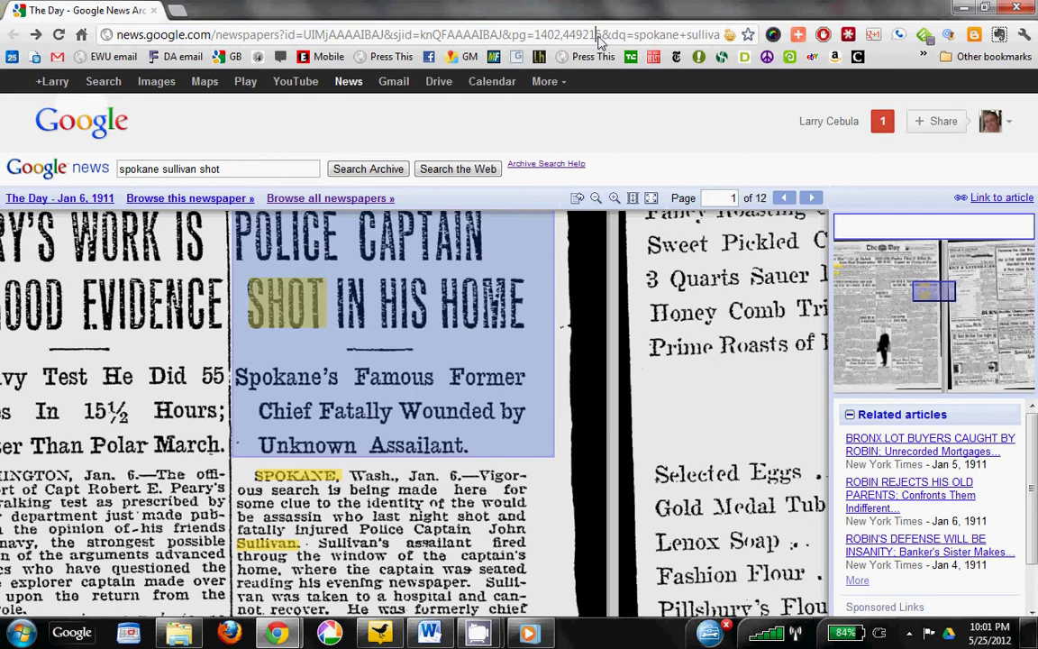
double_click(607, 38)
left_click(672, 37)
double_click(644, 36)
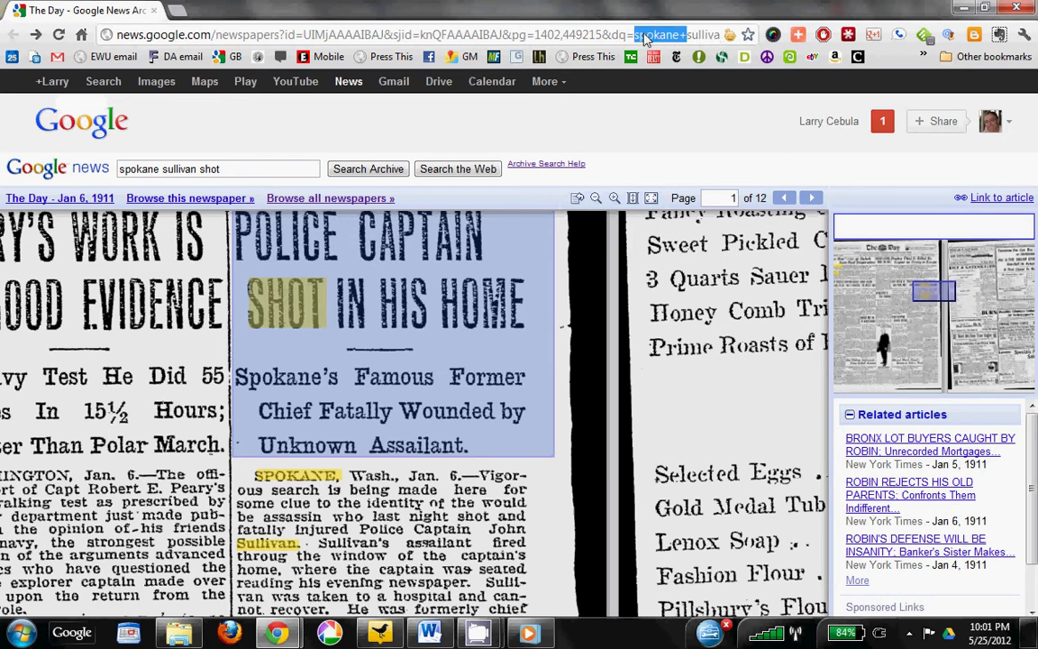
left_click(582, 36)
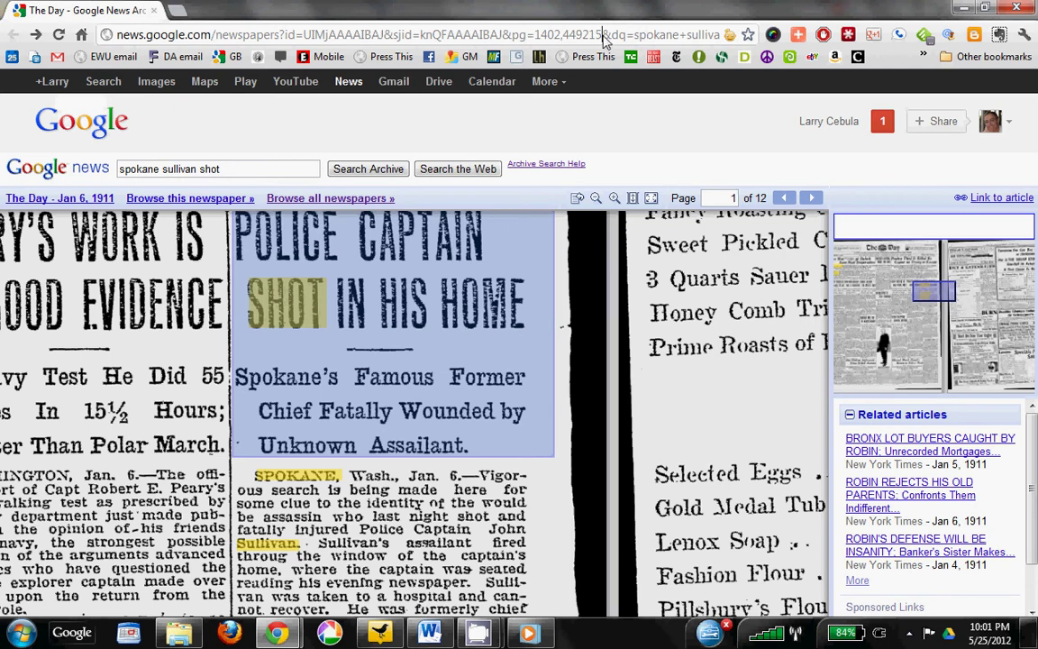
left_click_drag(603, 36, 746, 41)
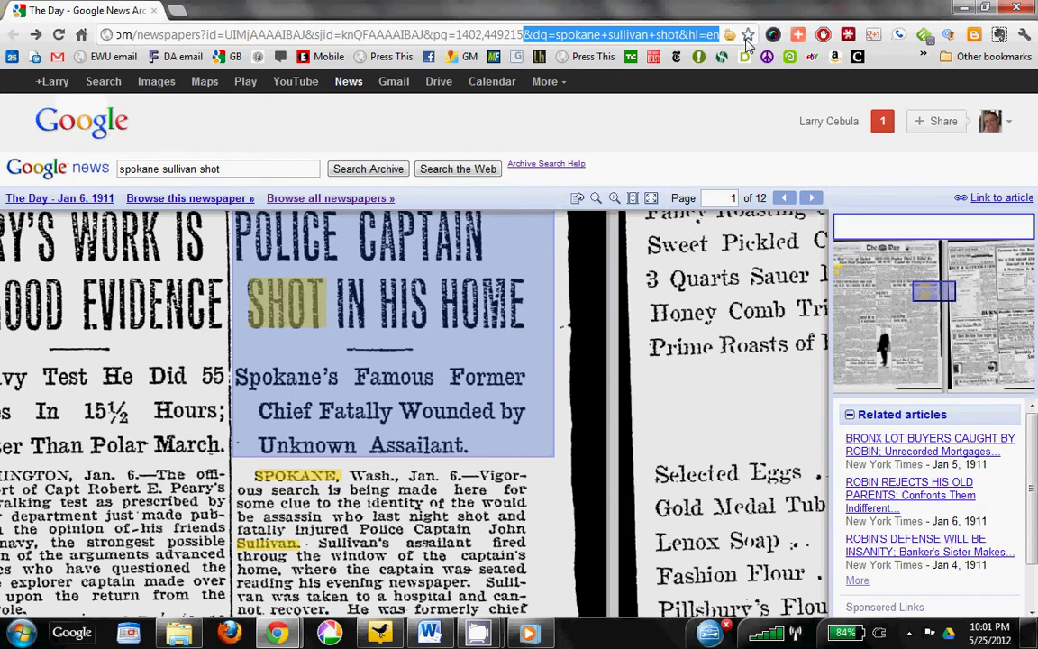
key("BackSpace")
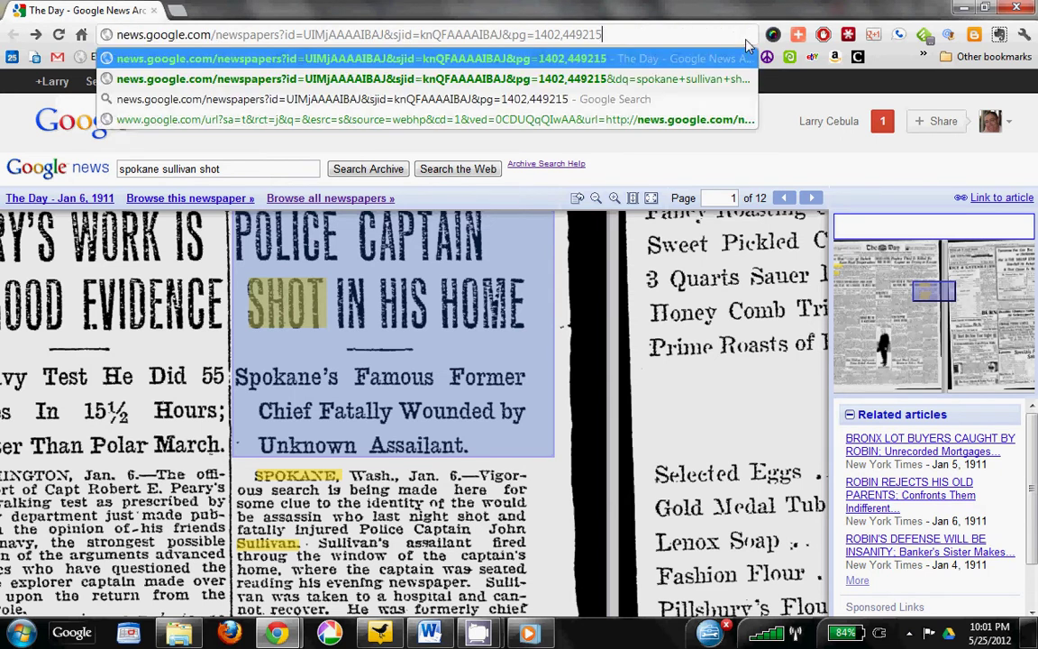
key("Return")
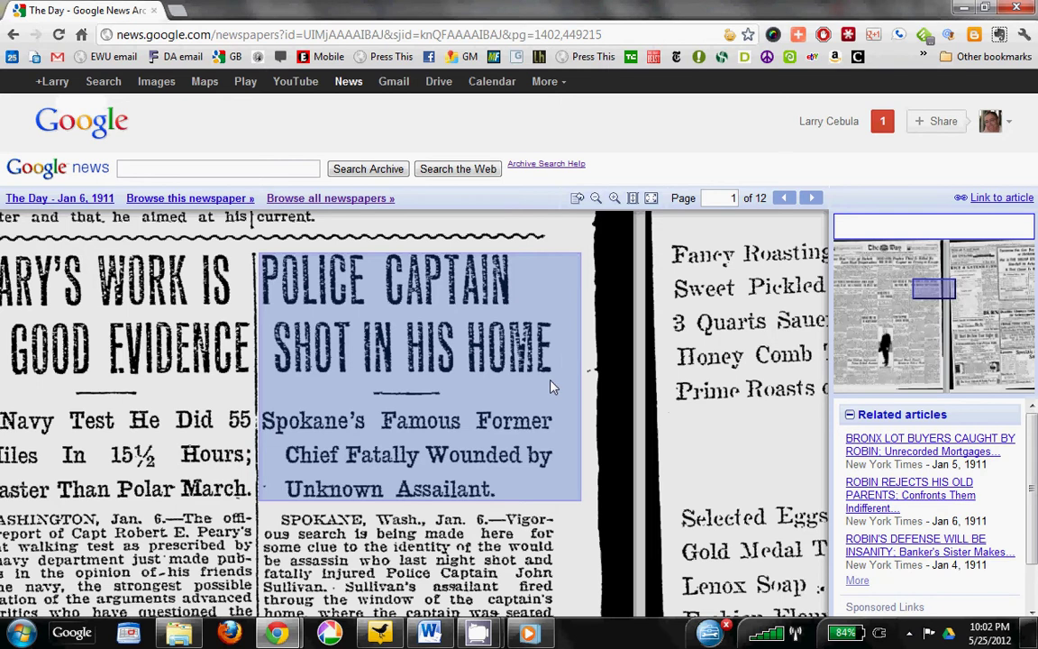
left_click(596, 200)
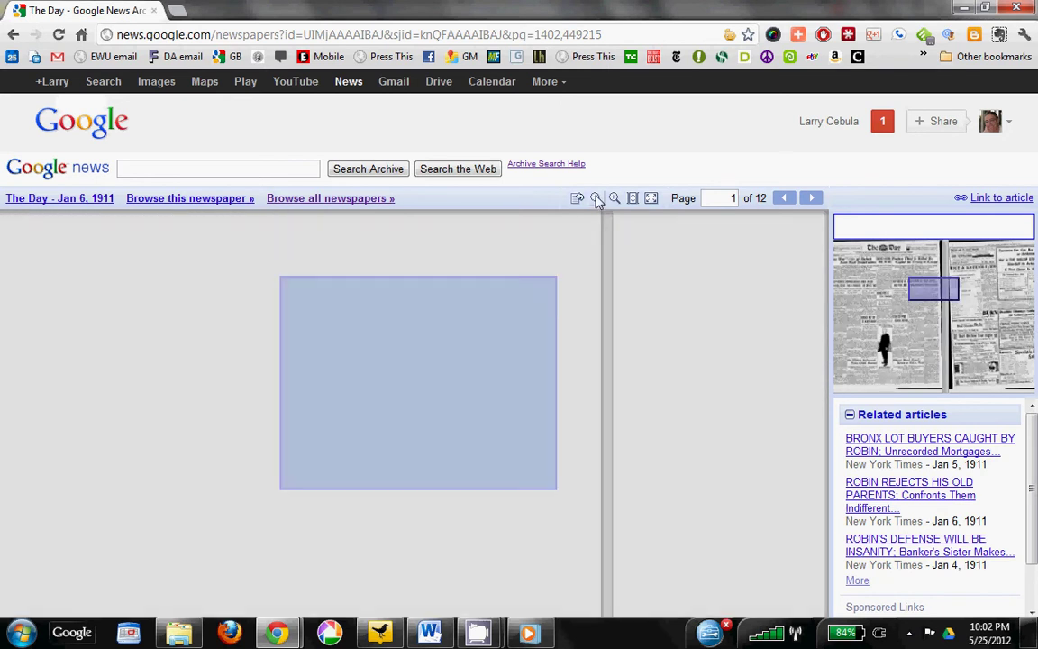
left_click(597, 199)
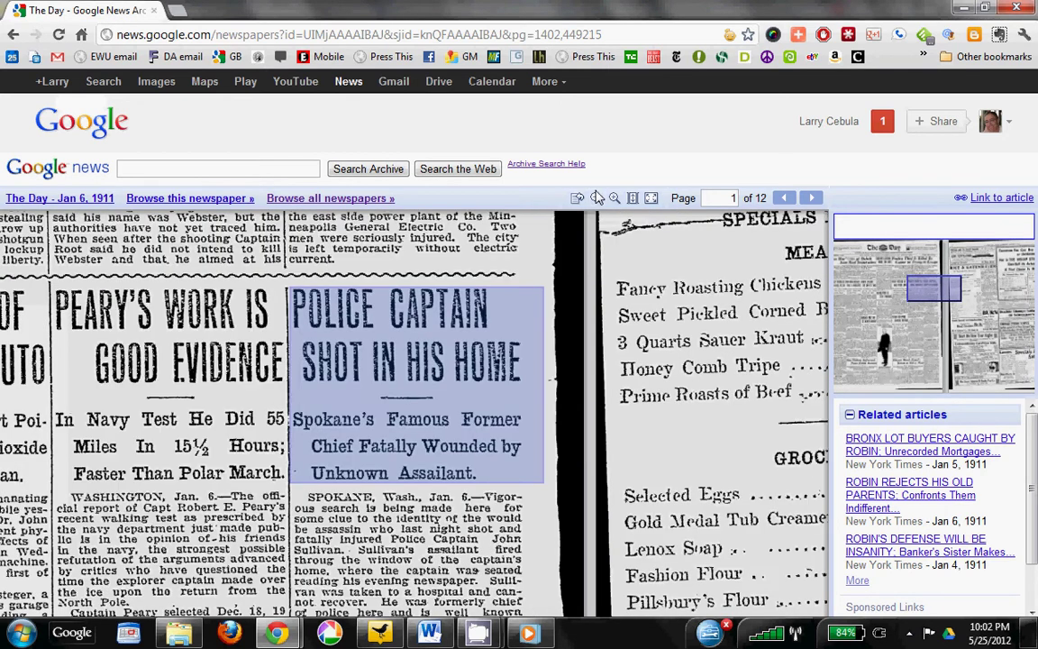
left_click(596, 199)
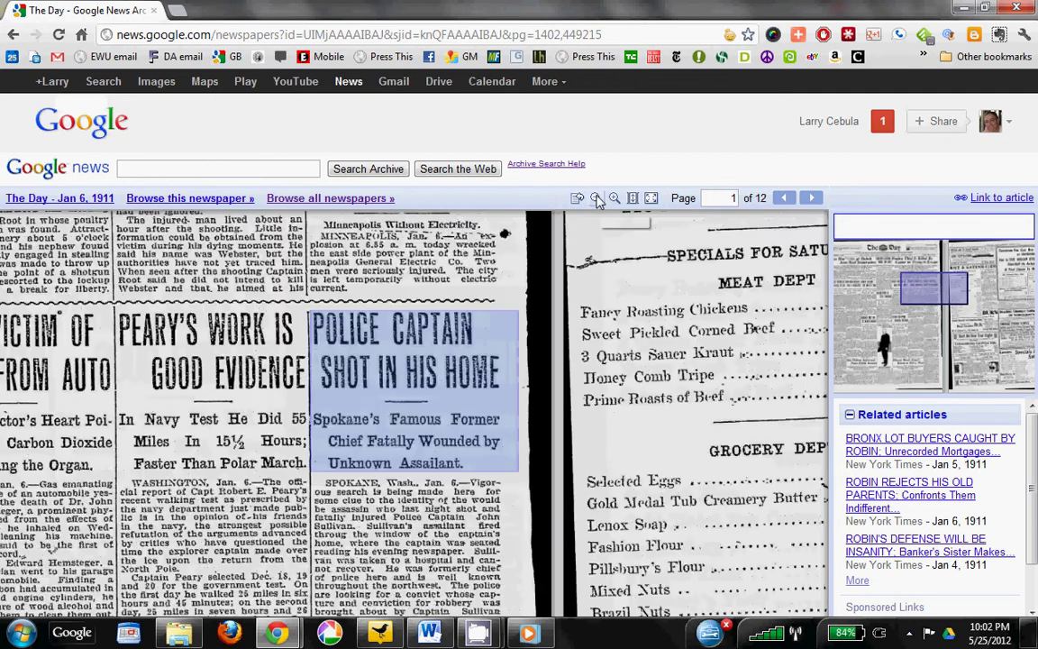
left_click(595, 199)
left_click(597, 199)
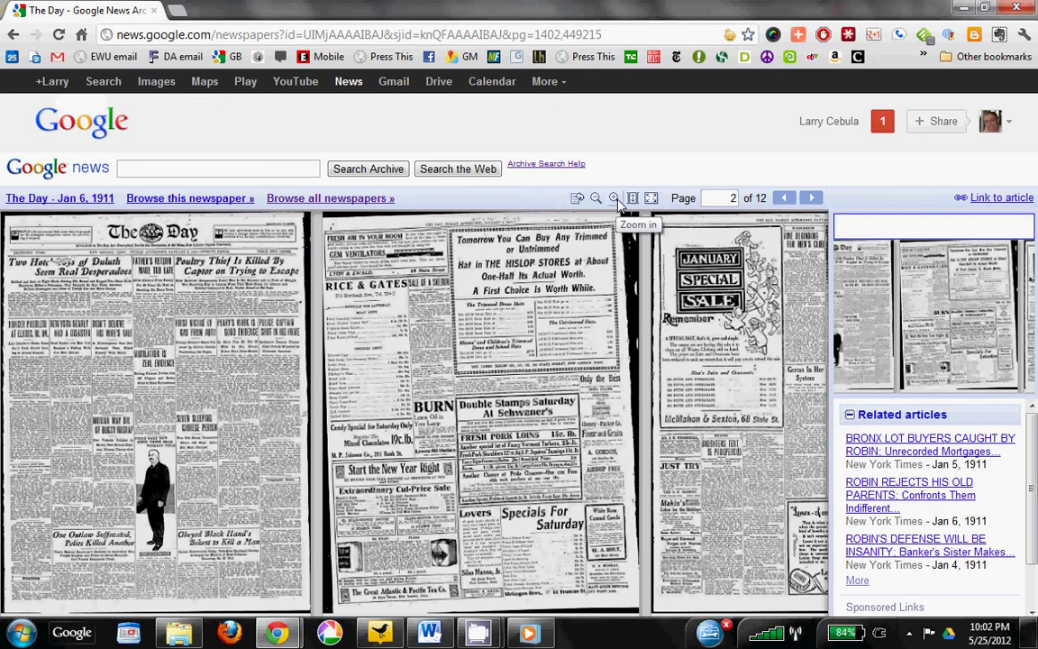
left_click(614, 198)
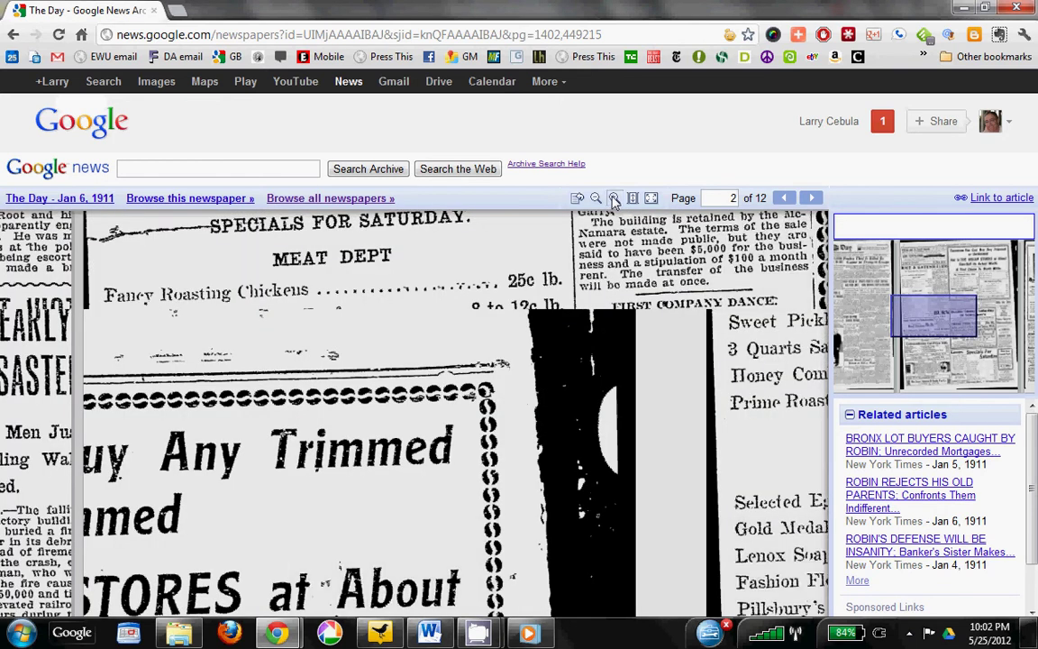
left_click(614, 198)
left_click(615, 199)
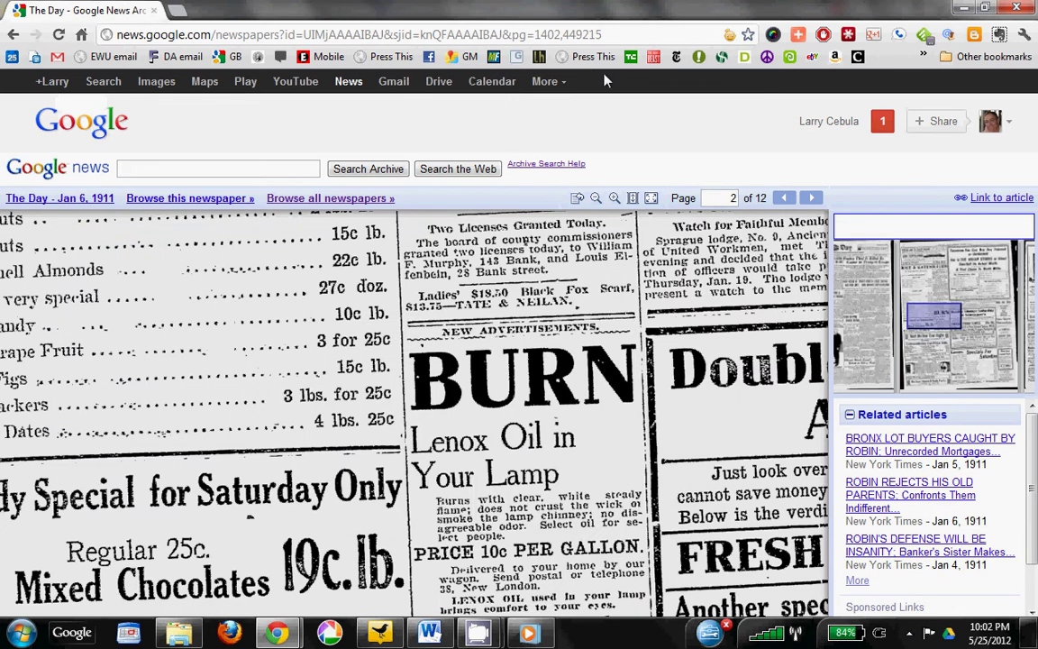
left_click(620, 36)
left_click(619, 37)
key("Return")
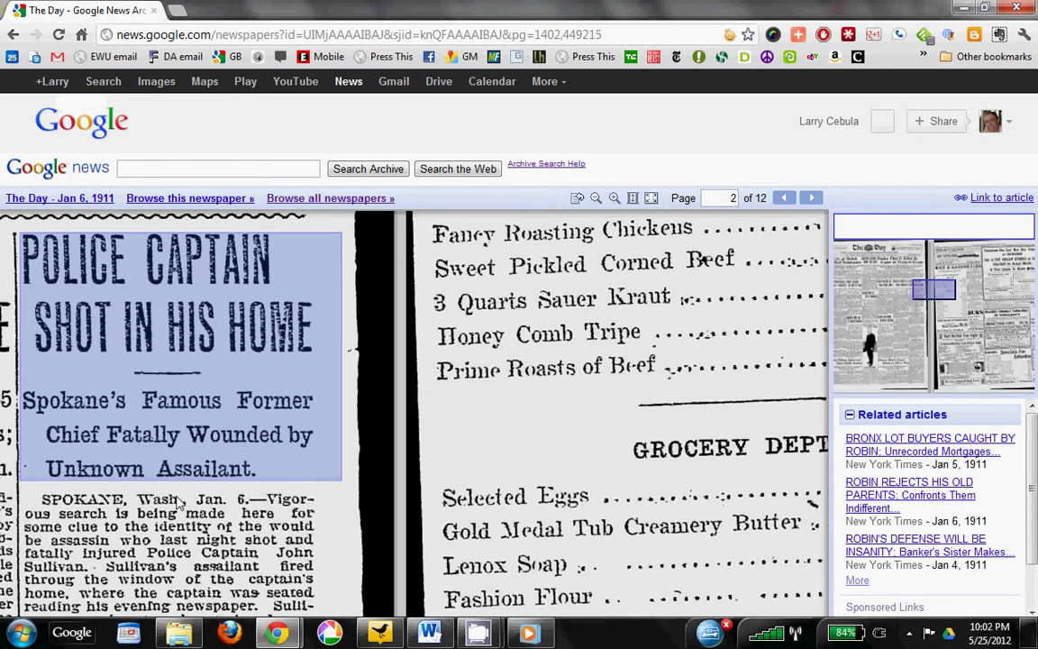
Pan past the Peary and gas-victim articles until the full Police Captain headline and subheads show.
left_click_drag(210, 530, 393, 525)
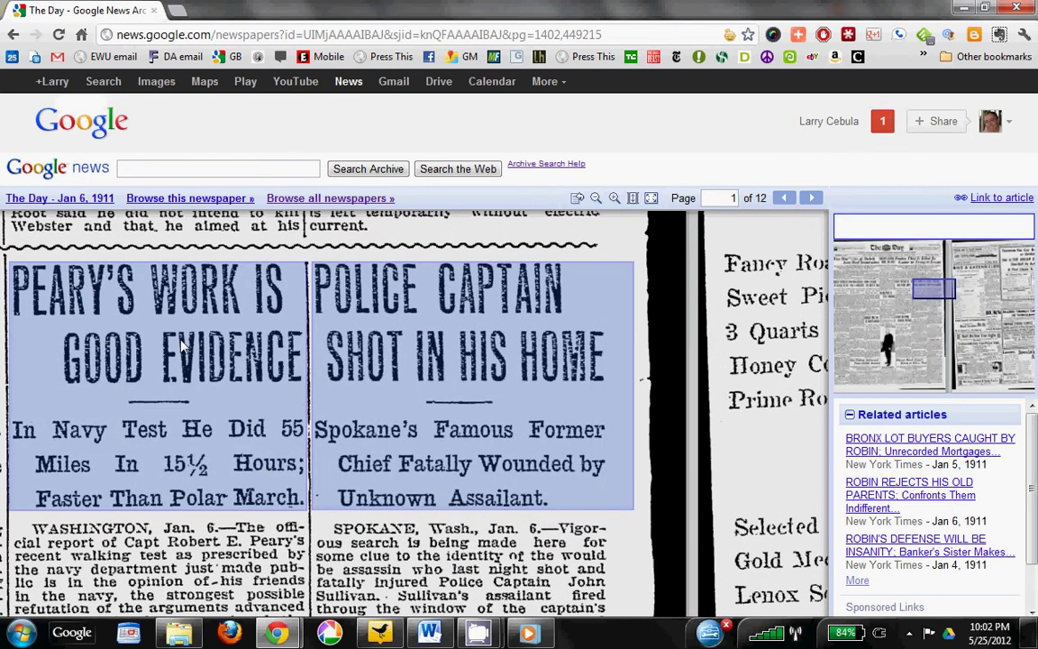
scroll(221, 532, "down", 1)
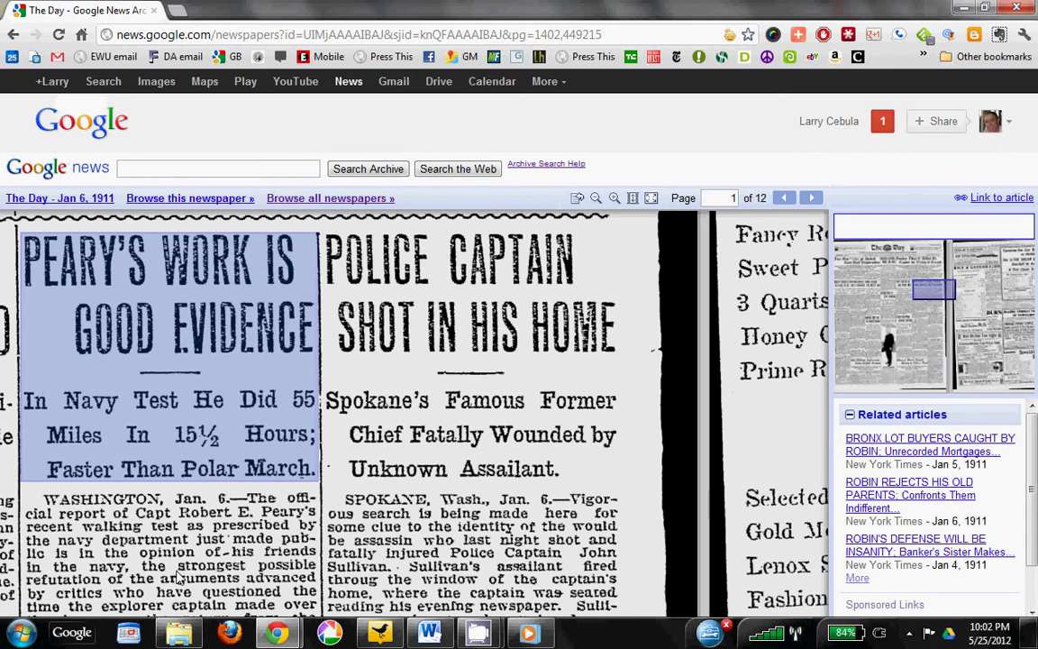
left_click_drag(177, 574, 321, 575)
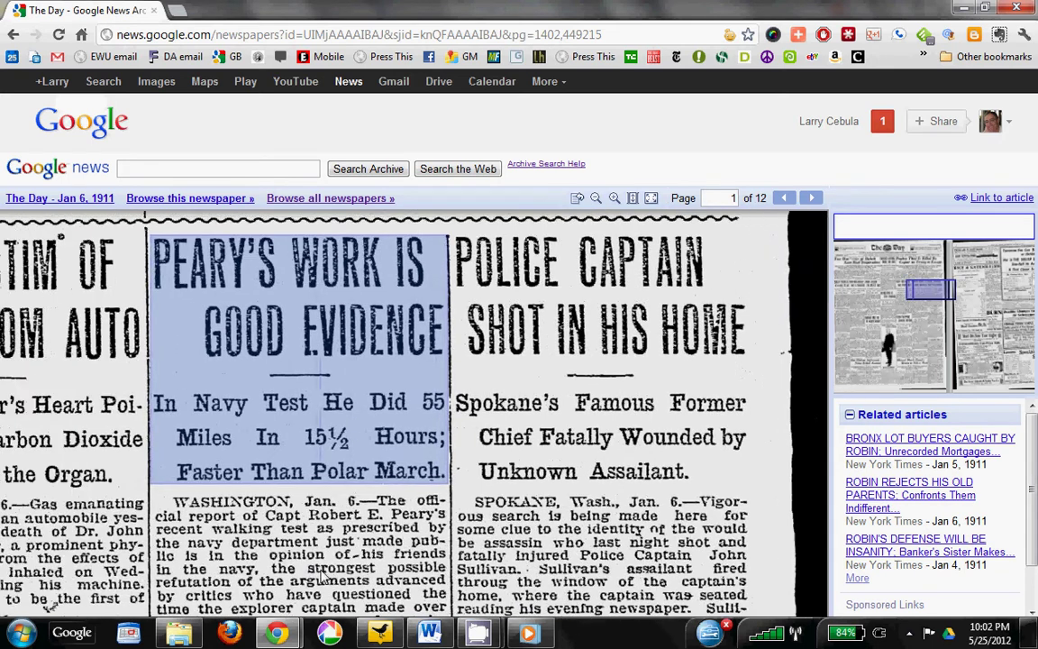
left_click_drag(38, 271, 115, 285)
left_click_drag(610, 573, 423, 579)
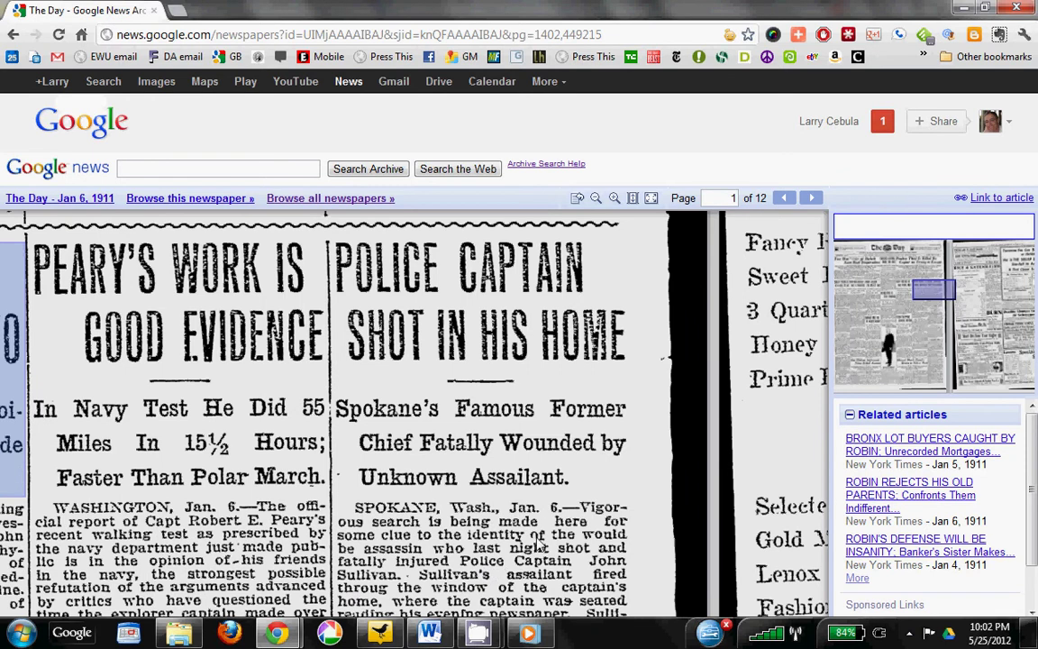
scroll(523, 570, "up", 1)
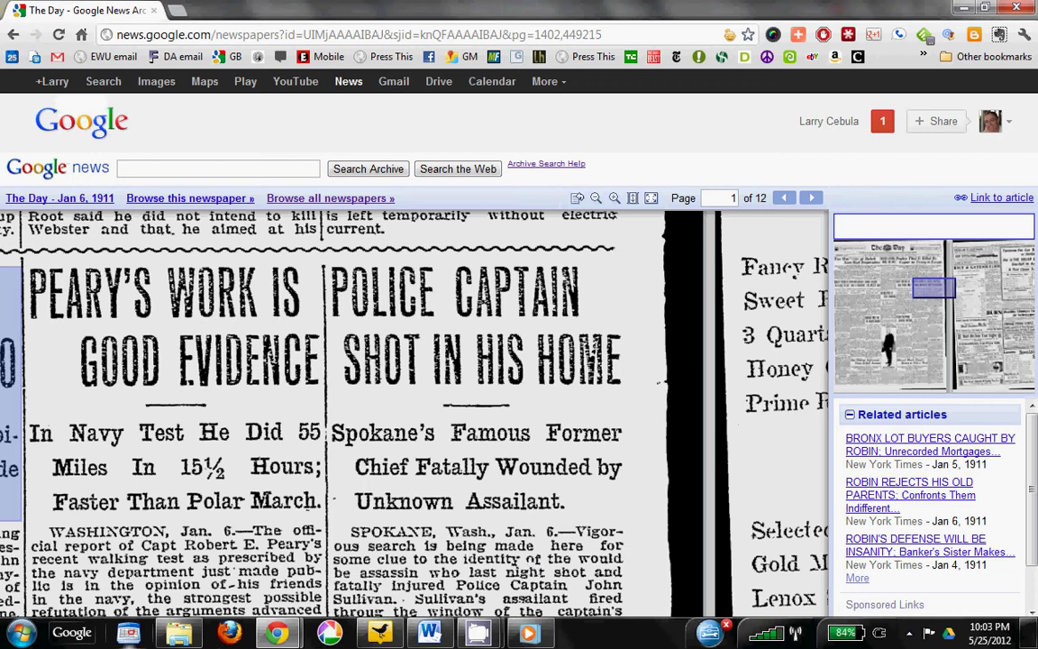
left_click(18, 634)
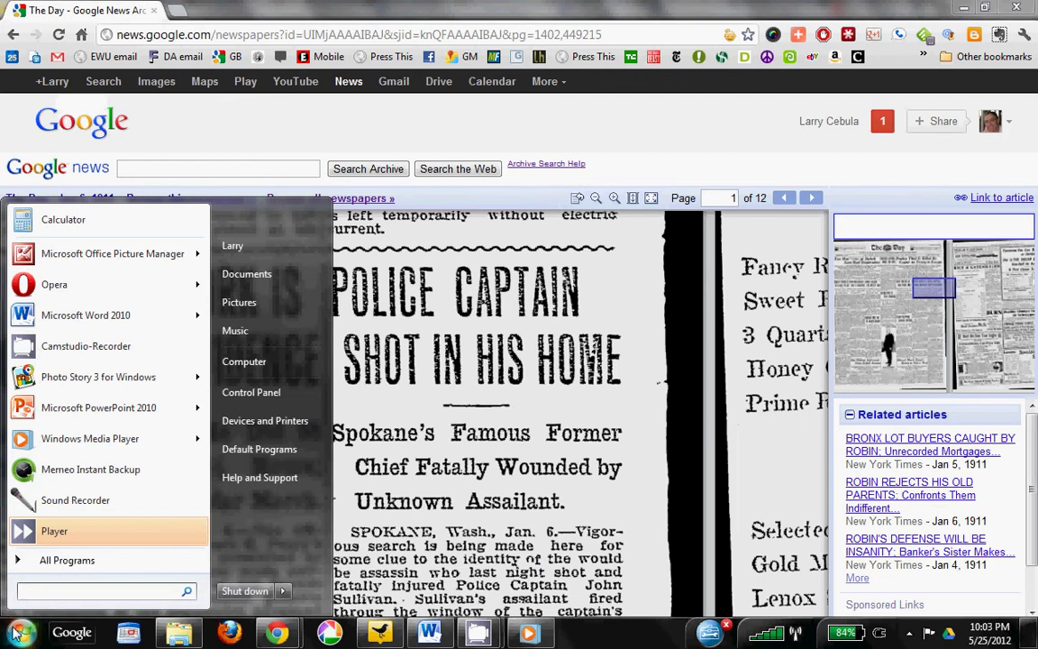
mouse_move(98, 256)
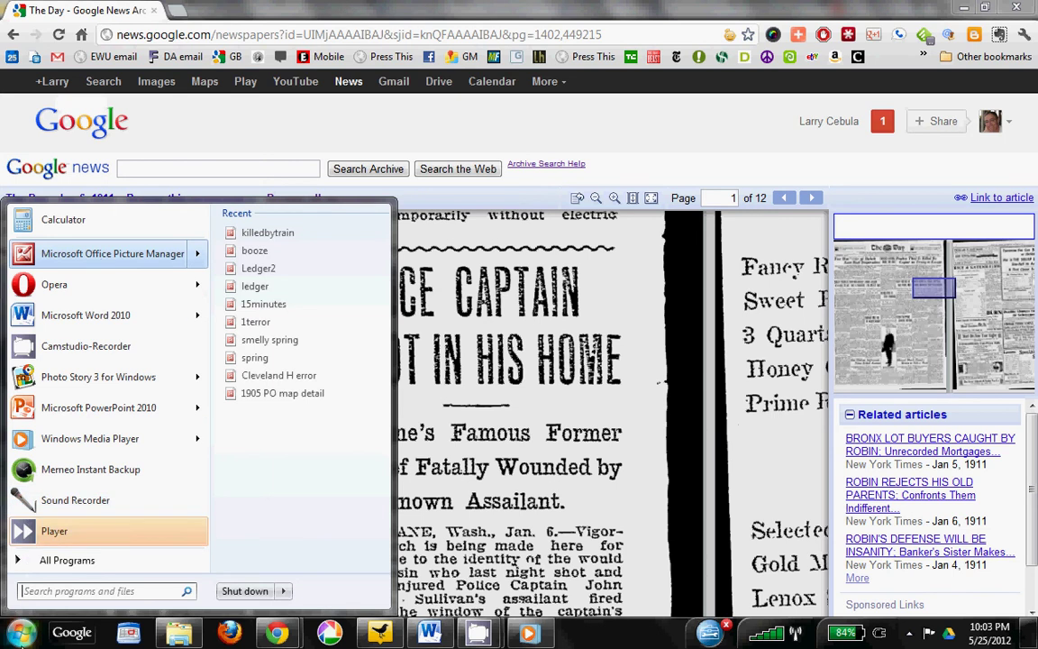
left_click(21, 638)
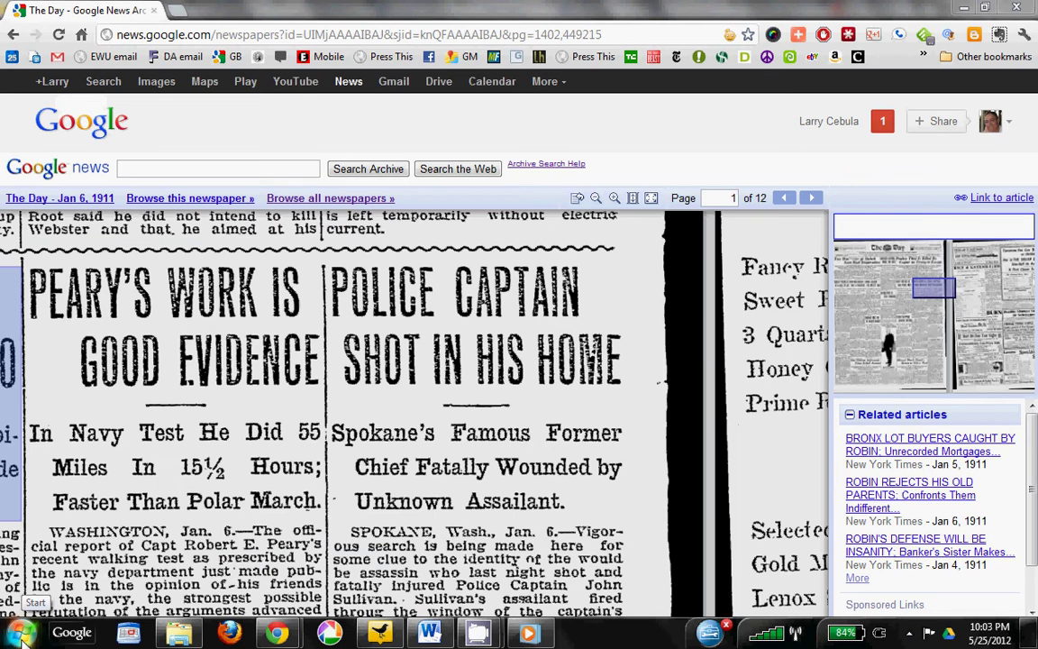
mouse_move(203, 628)
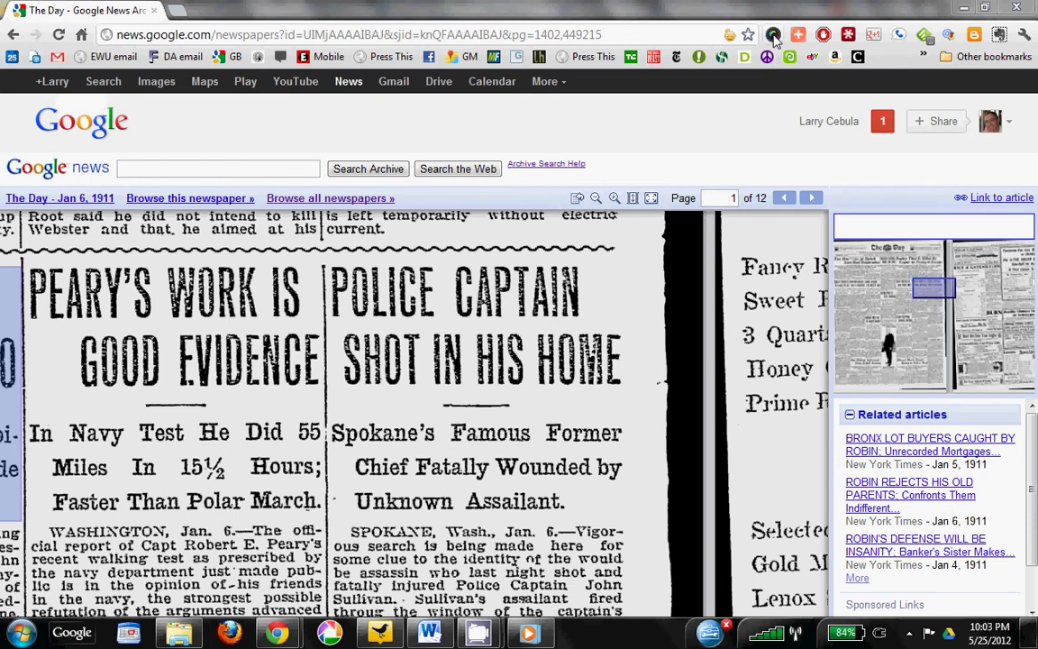
Capture the visible part of the newspaper page with Awesome Screenshot.
left_click(773, 36)
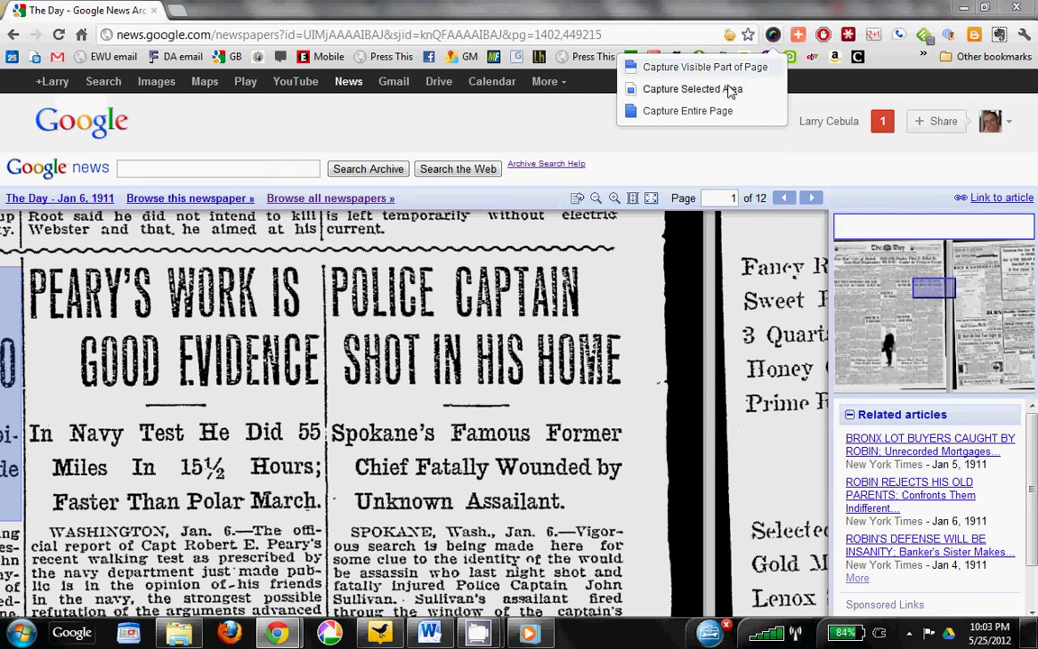
left_click(666, 68)
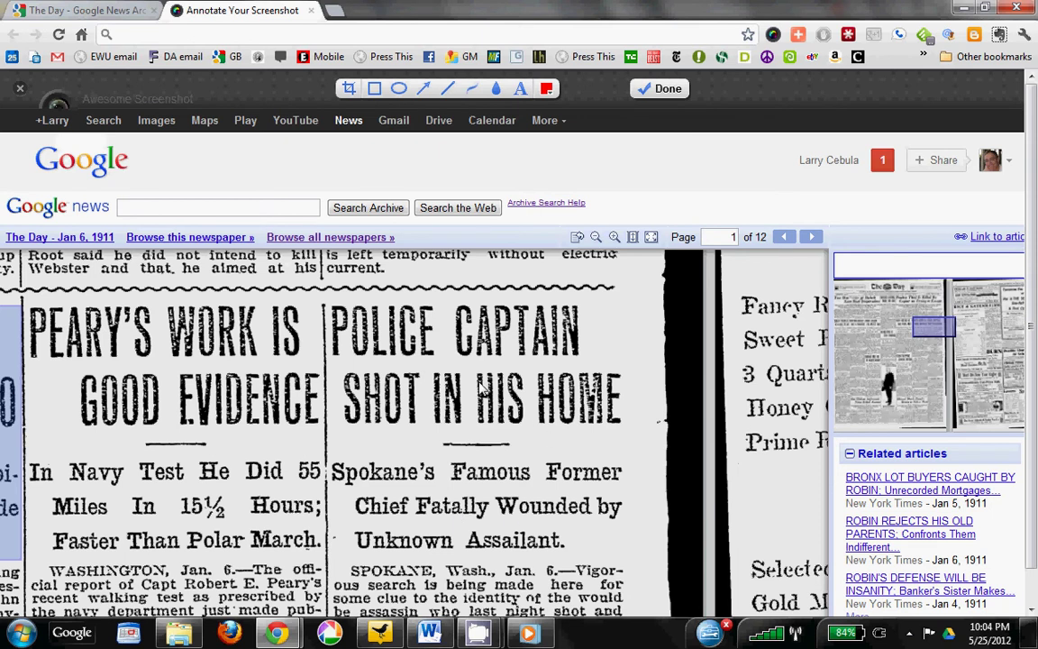
Crop the capture to the Police Captain headline column, leaving a 422 × 375 image.
left_click(349, 89)
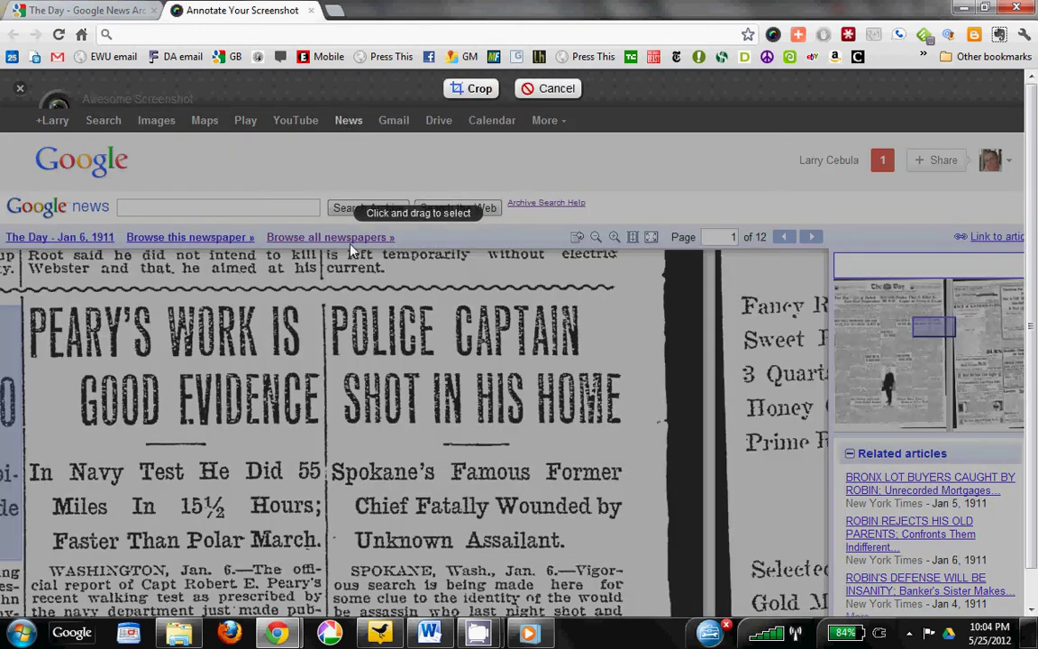
left_click_drag(315, 288, 658, 564)
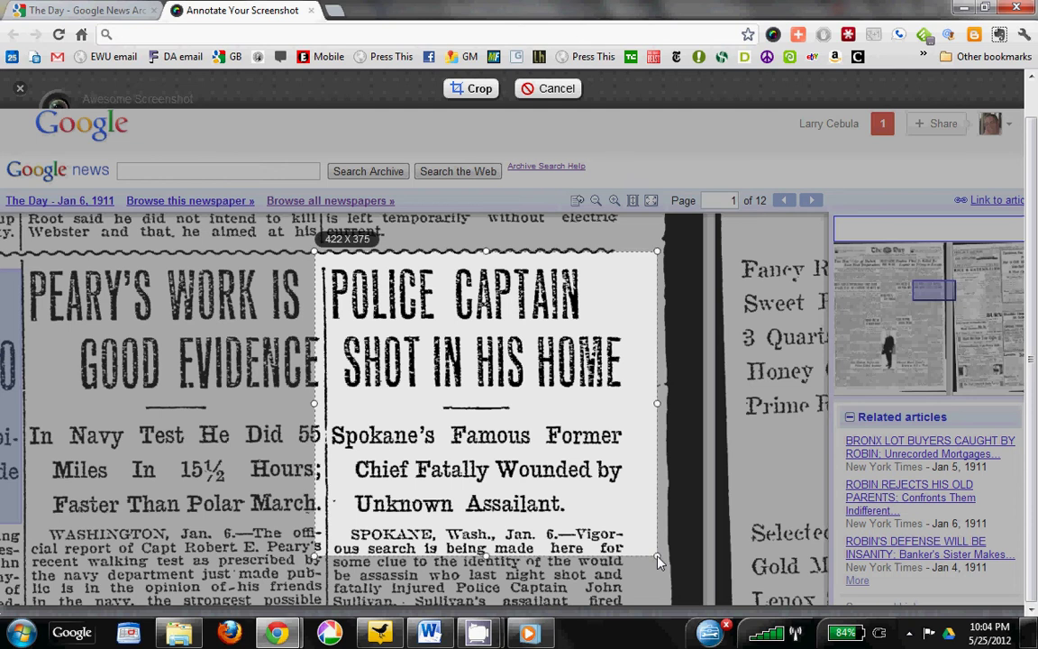
left_click(477, 90)
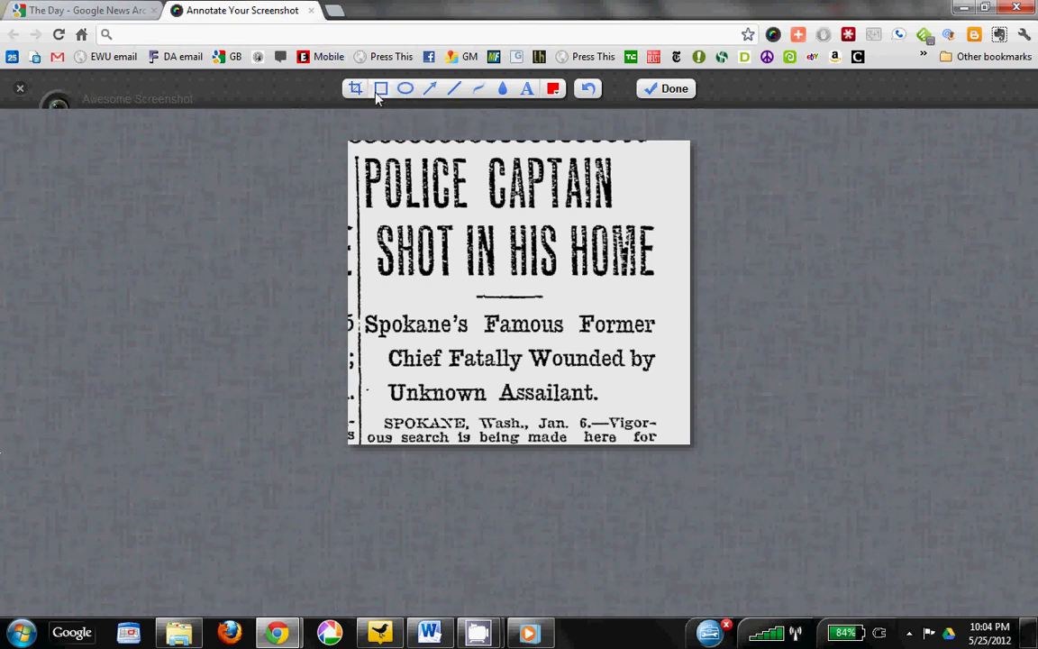
mouse_move(373, 223)
left_mouse_down()
mouse_move(478, 289)
mouse_move(461, 284)
left_mouse_up()
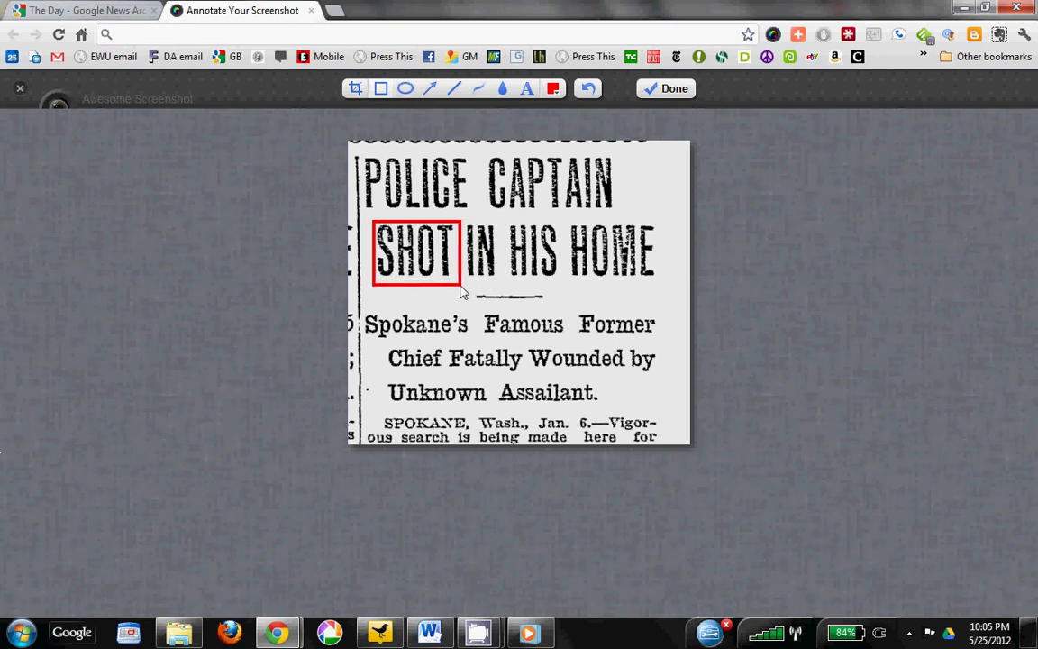
left_click(405, 90)
mouse_move(498, 219)
left_mouse_down()
mouse_move(588, 289)
mouse_move(578, 283)
left_mouse_up()
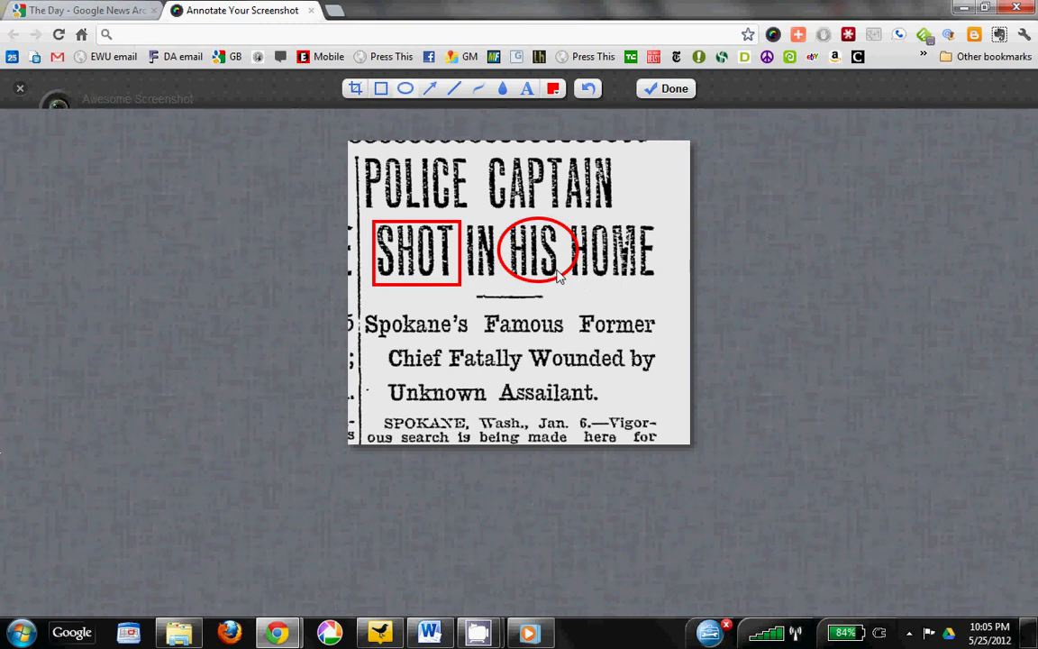
left_click(380, 88)
left_click_drag(442, 341, 489, 298)
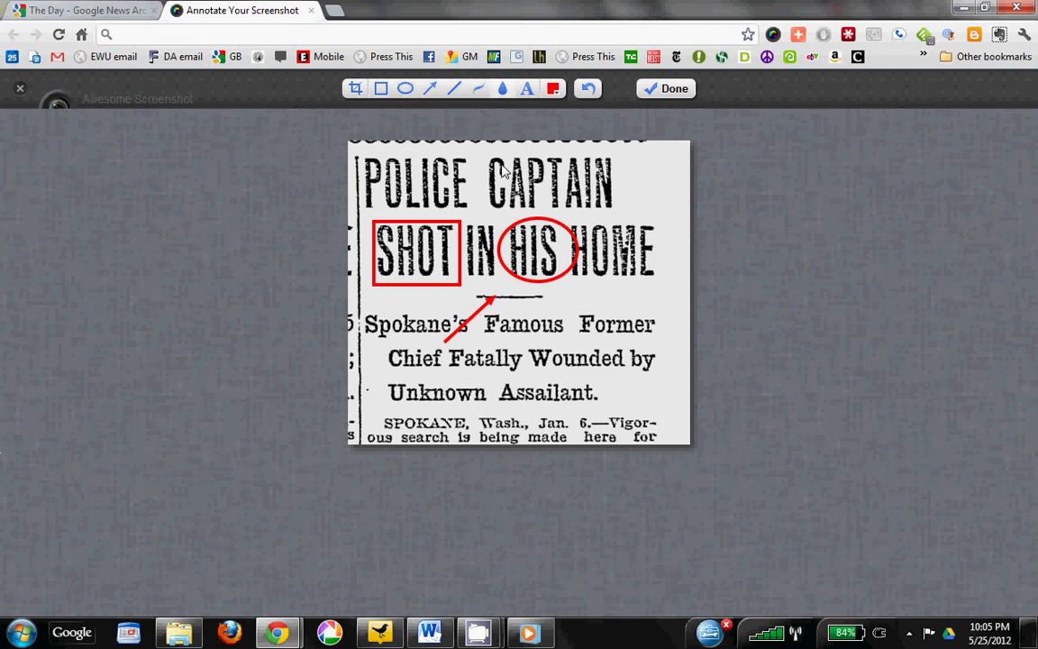
mouse_move(491, 163)
left_mouse_down()
mouse_move(519, 165)
mouse_move(494, 208)
mouse_move(482, 173)
mouse_move(506, 231)
left_mouse_up()
mouse_move(510, 171)
left_mouse_down()
mouse_move(492, 200)
mouse_move(519, 187)
left_mouse_up()
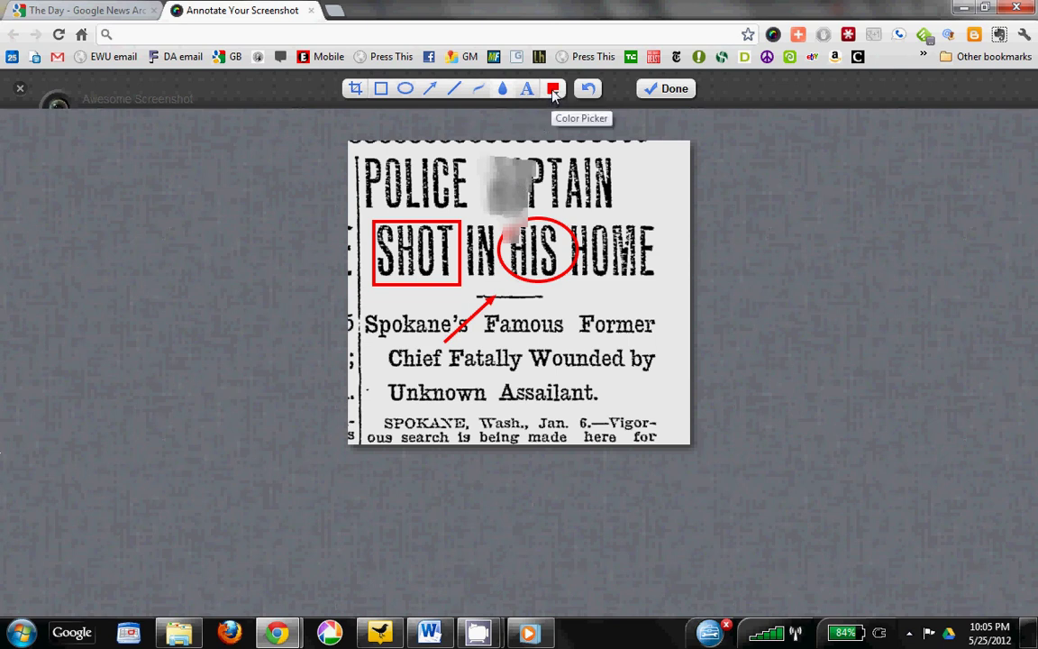
left_click(587, 89)
left_click(587, 90)
left_click(587, 89)
left_click(587, 89)
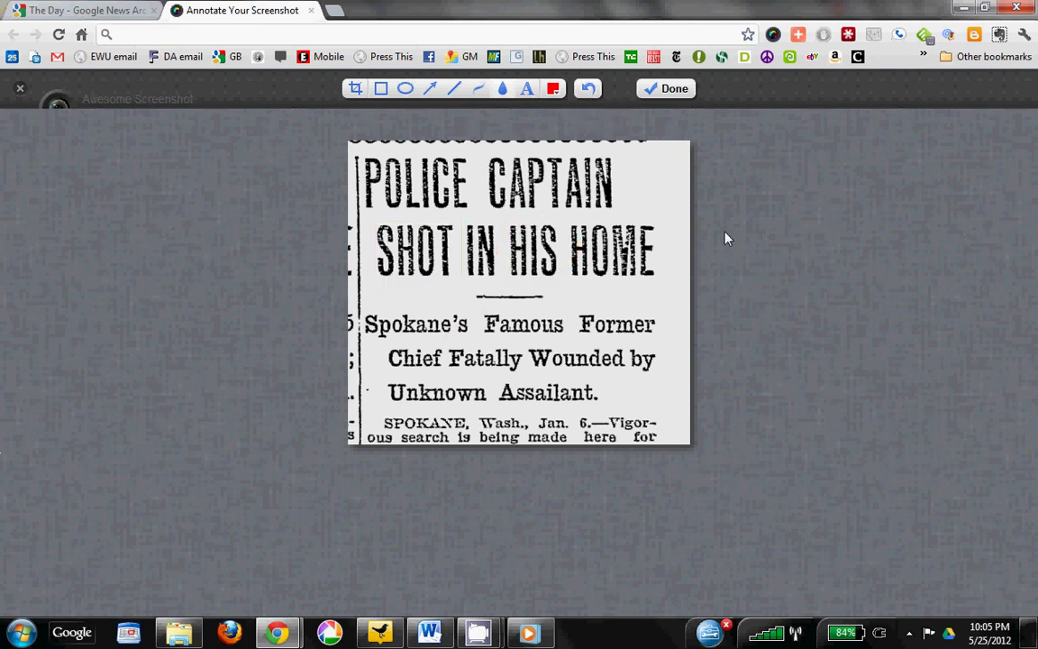
Save the cropped clipping as a PNG image file named 'Sullivan shot'.
left_click(672, 93)
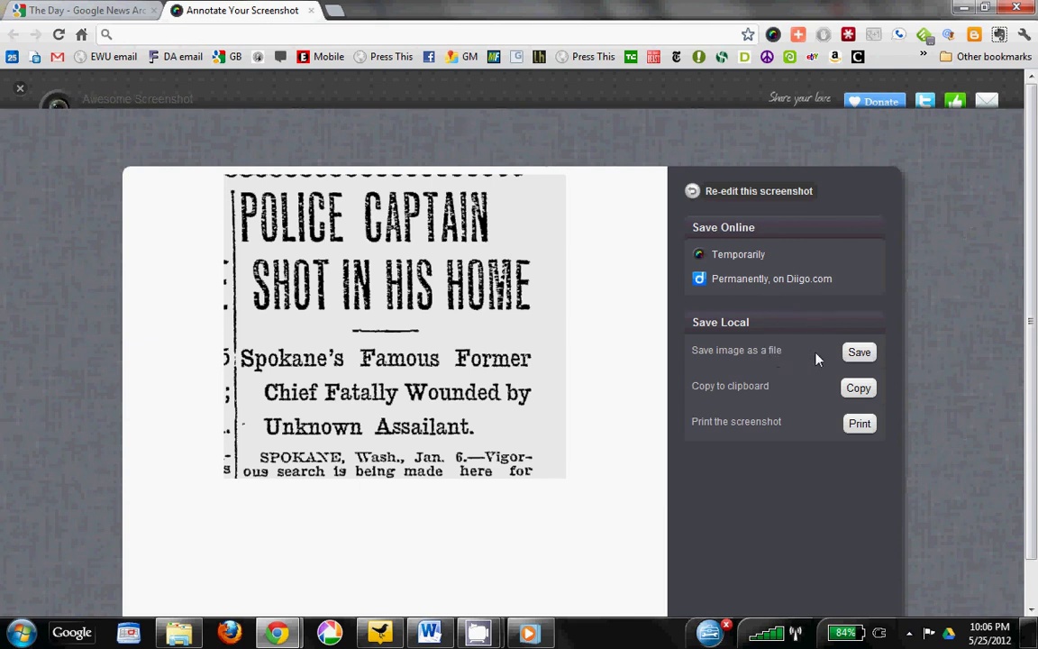
left_click(861, 353)
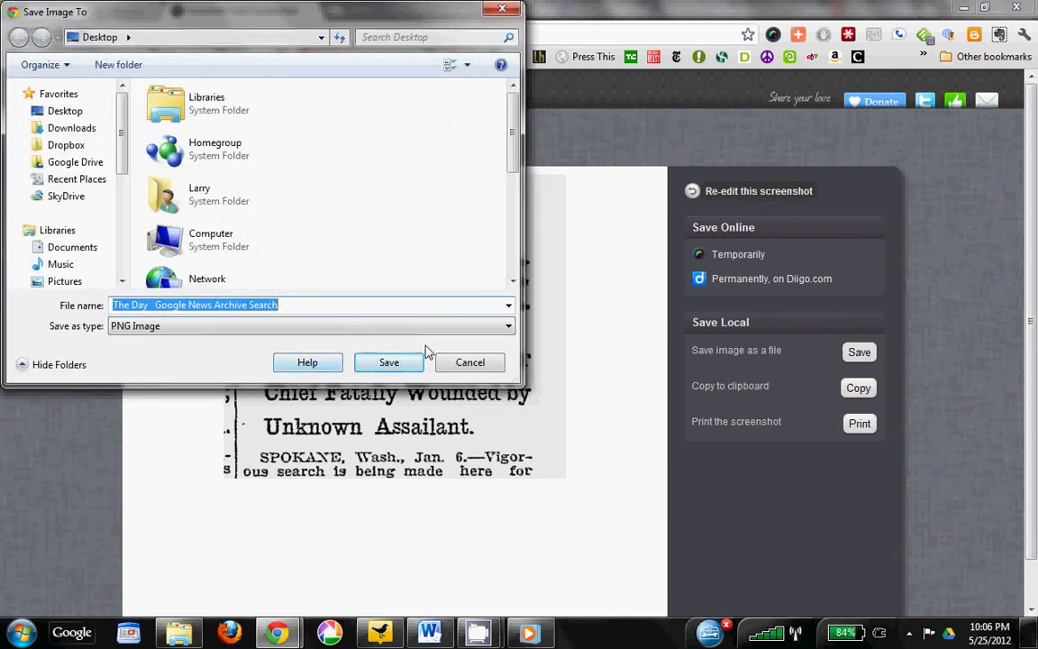
left_click(509, 327)
left_click(510, 328)
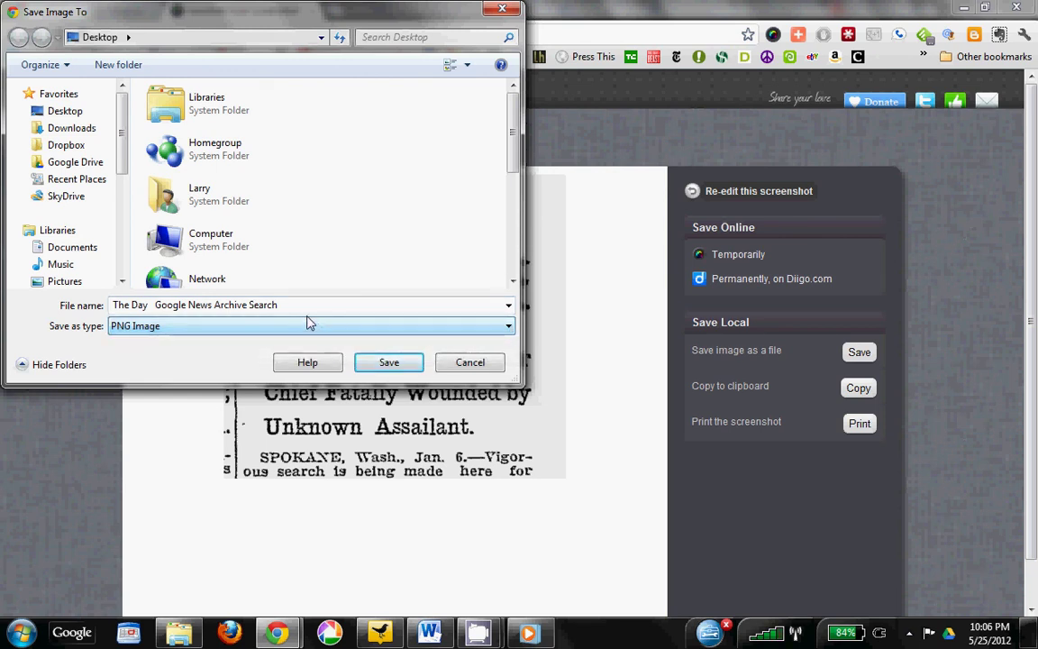
left_click(273, 303)
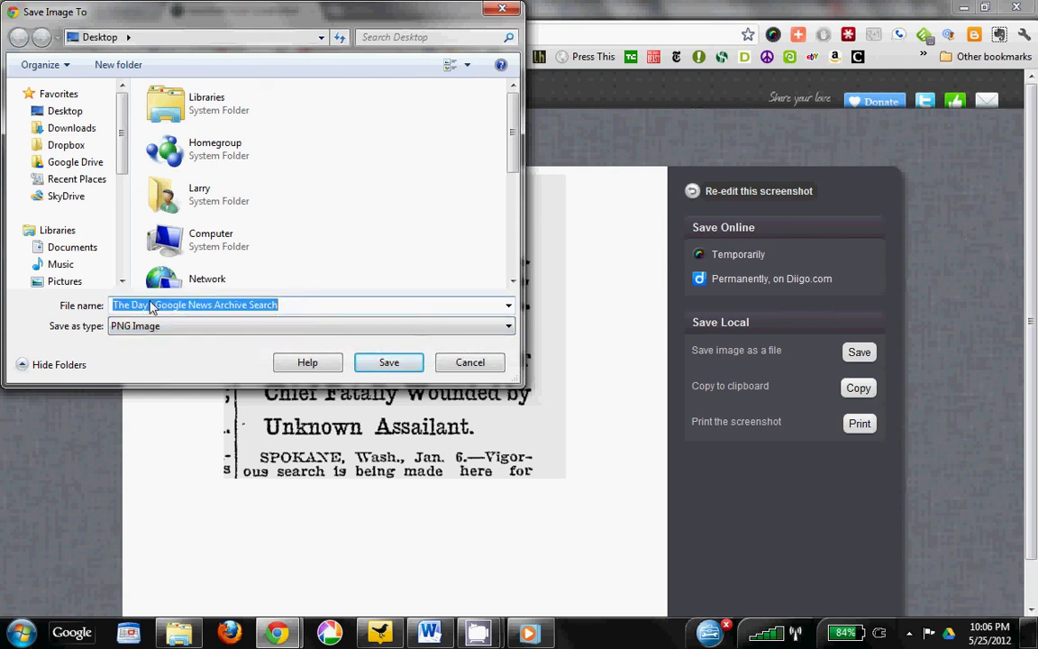
type("Sullivan shot")
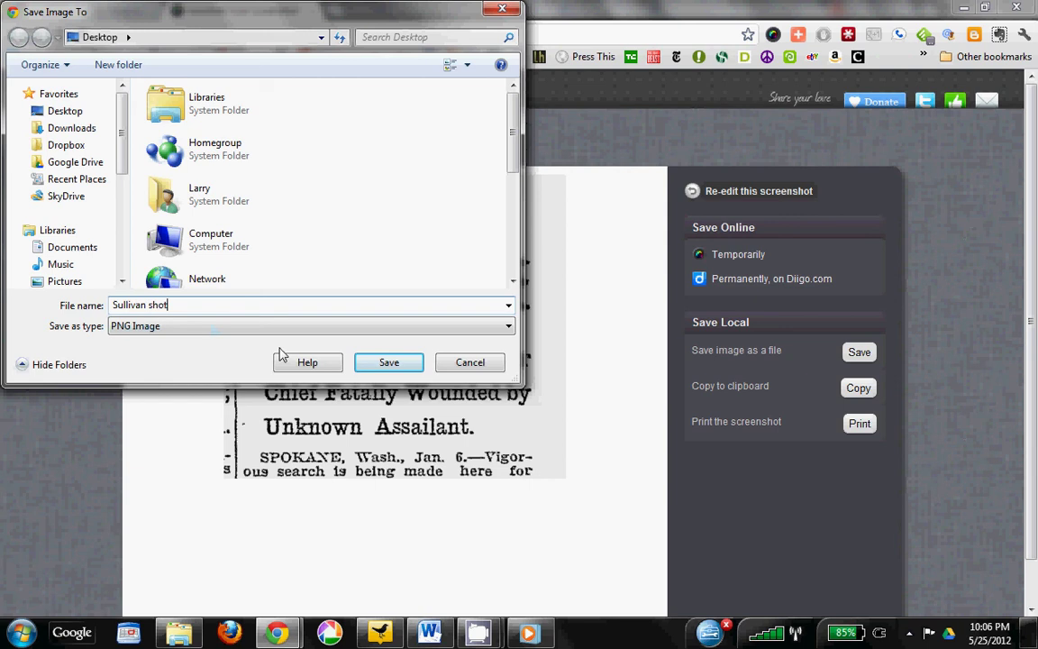
left_click(388, 361)
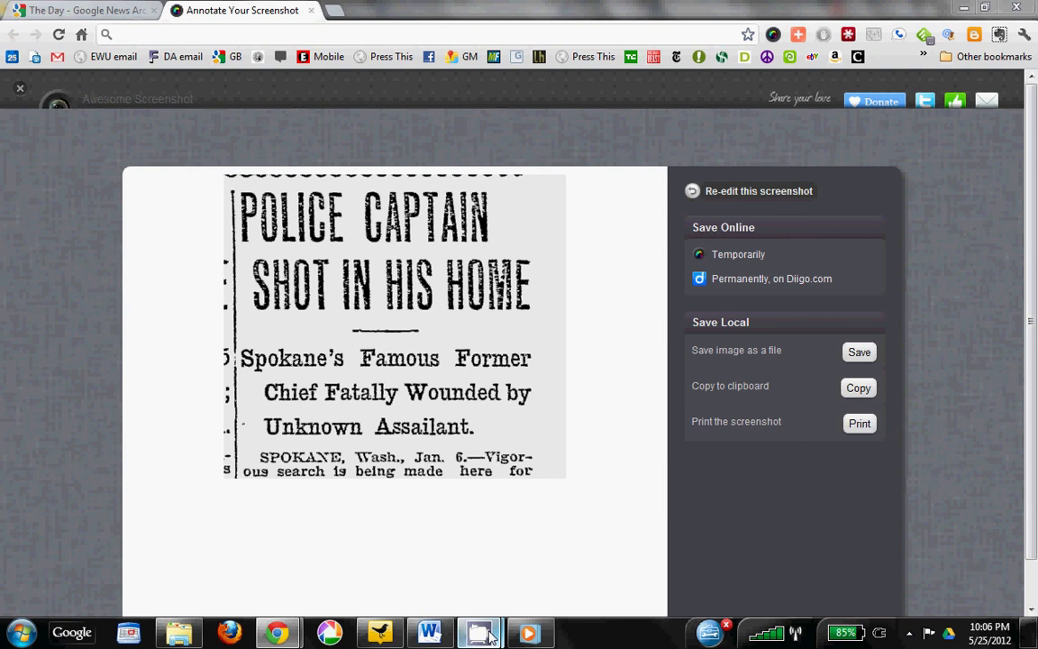
Bring the screen recorder back up and show its stop options.
mouse_move(489, 636)
left_click(406, 537)
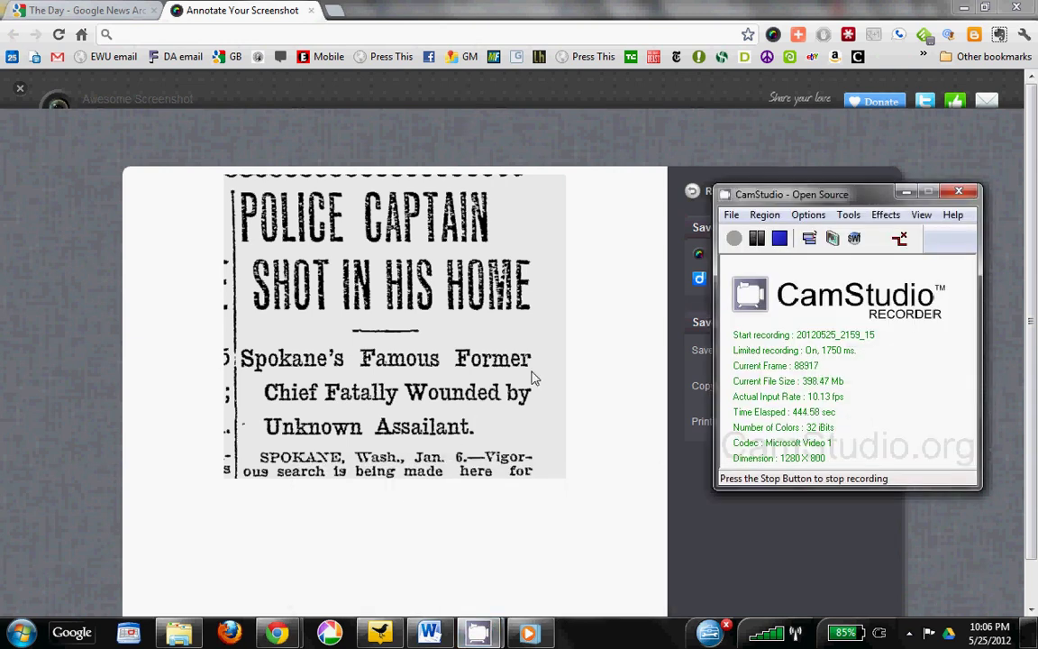
left_click(731, 214)
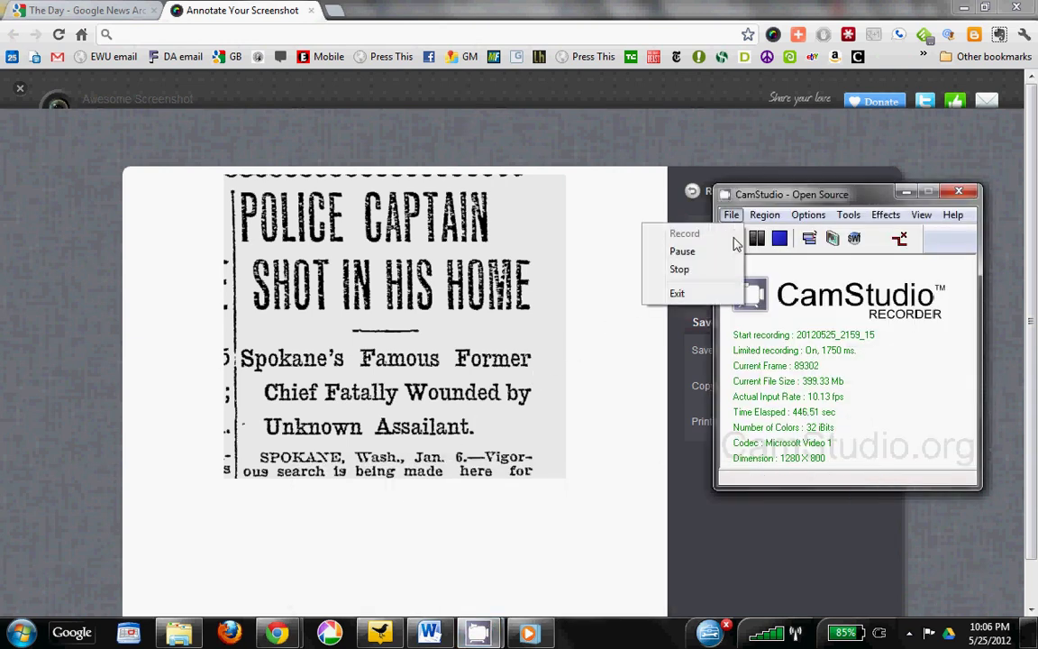